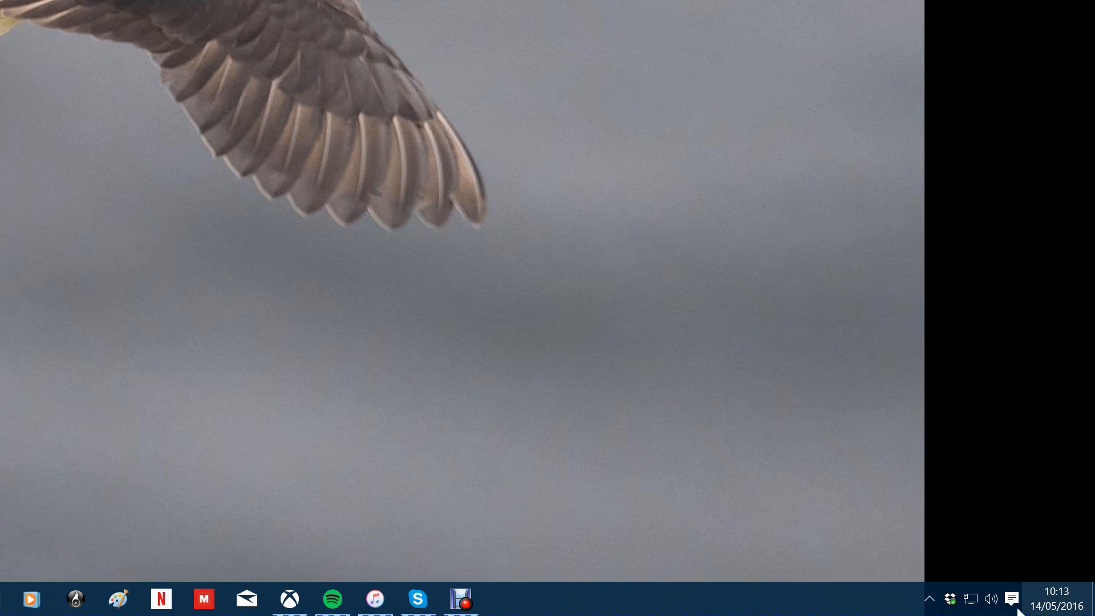
# - Open the Recording devices list from the system-tray volume icon
pyautogui.rightClick(994, 606)
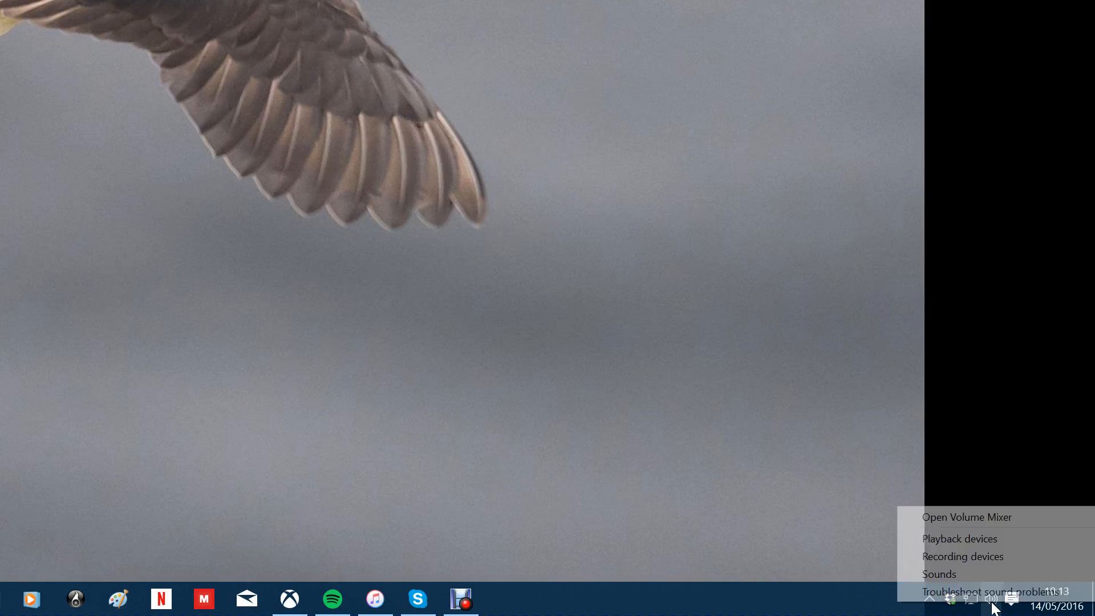
pyautogui.click(987, 558)
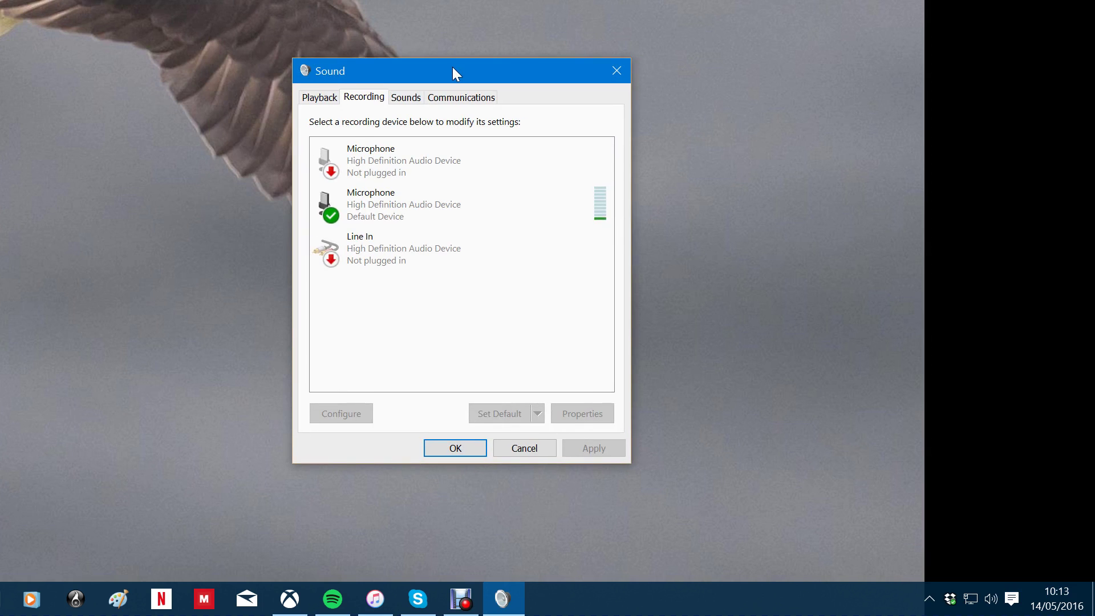
# - Select the default Microphone device on the Recording tab
pyautogui.click(450, 205)
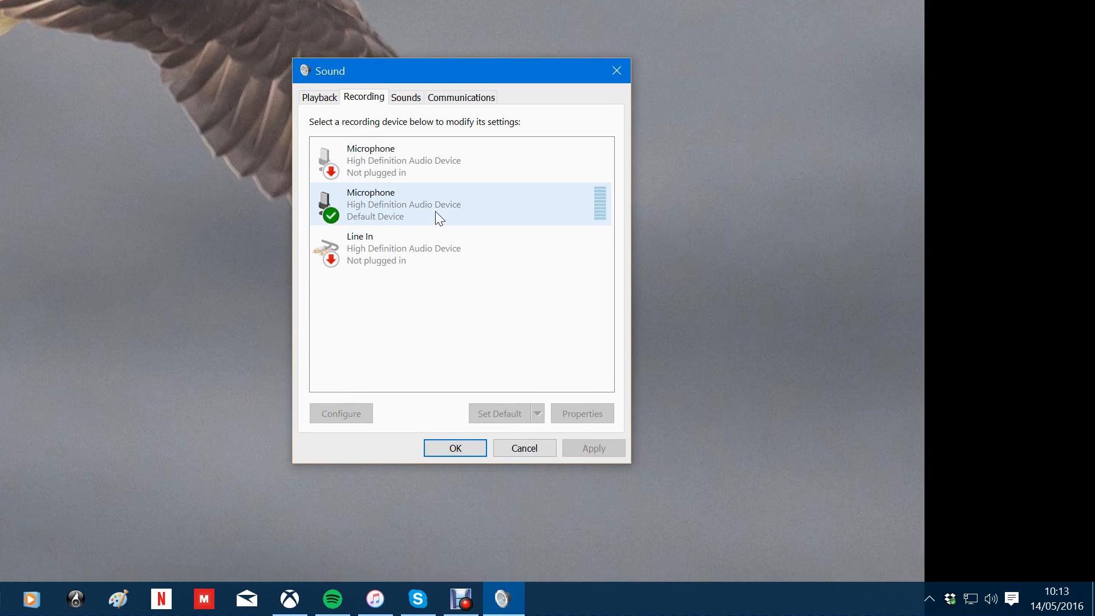
pyautogui.click(362, 199)
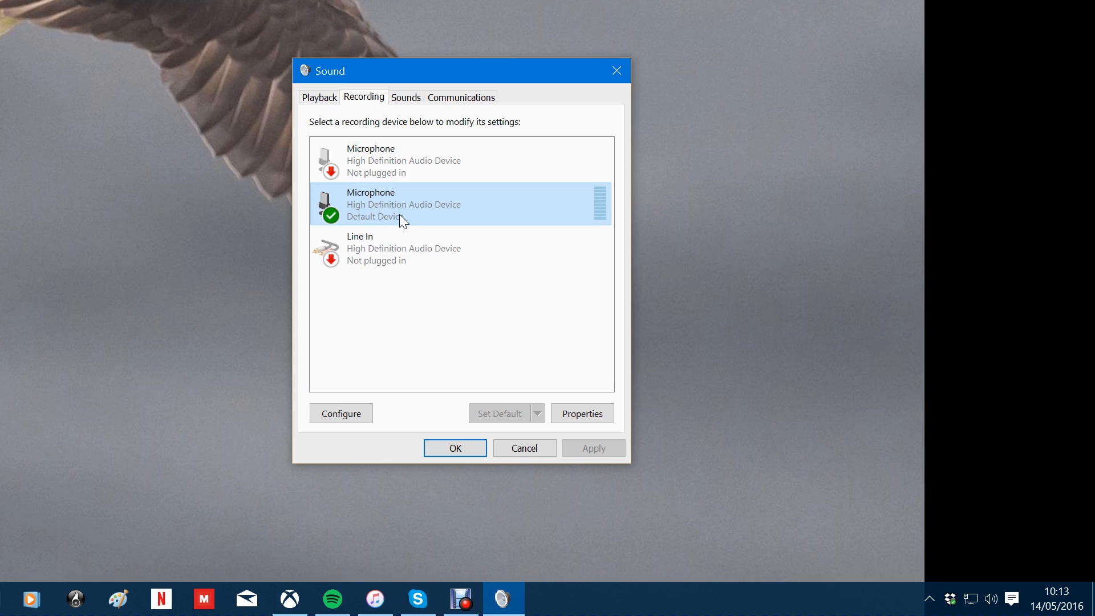
pyautogui.click(583, 412)
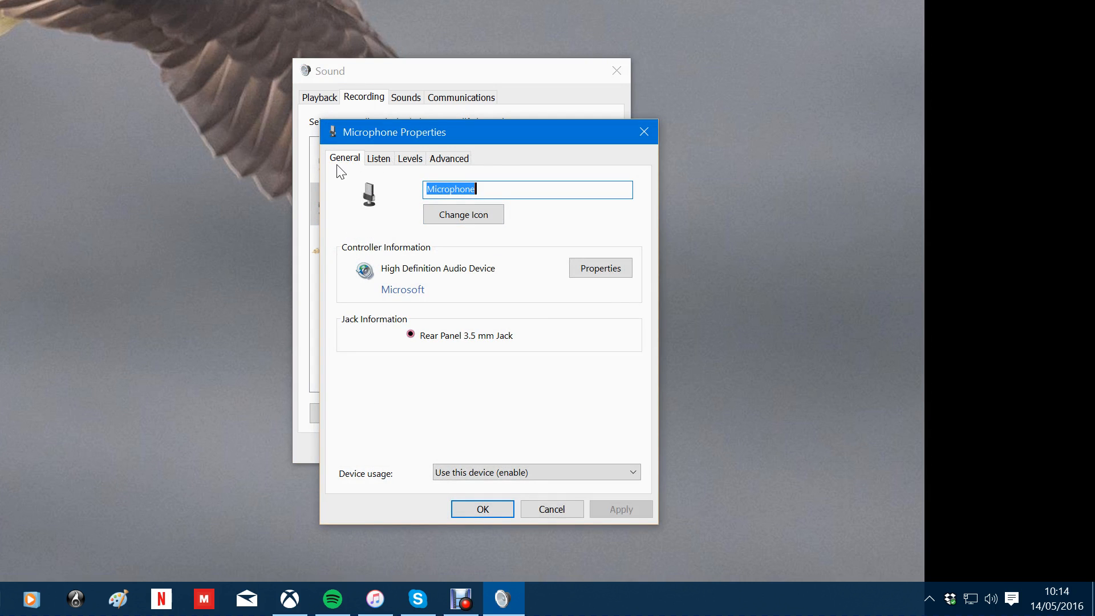
pyautogui.click(612, 274)
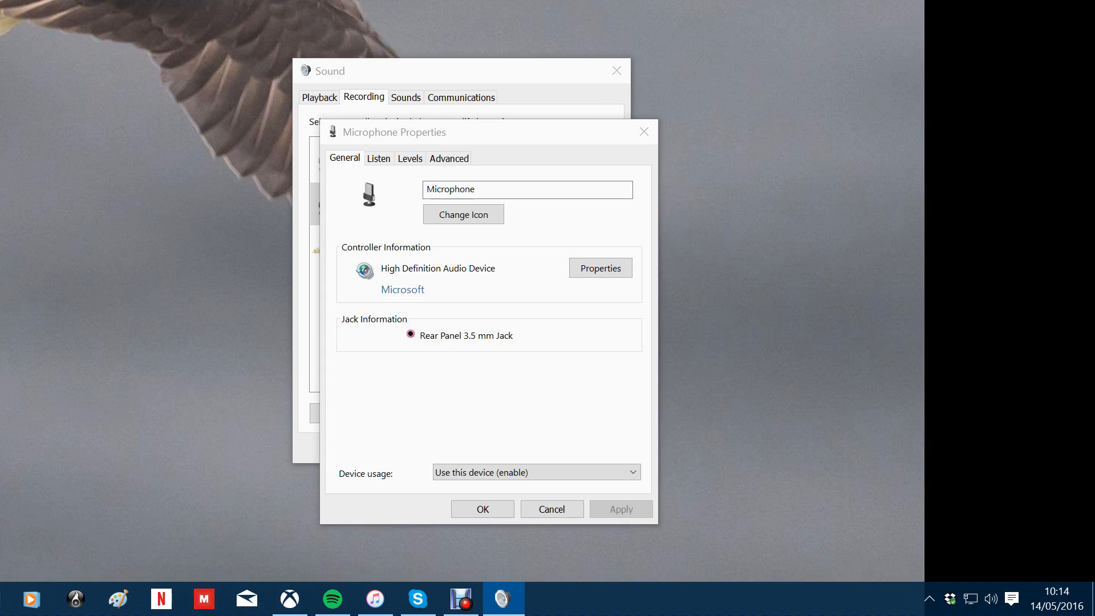
pyautogui.moveTo(686, 75); pyautogui.dragTo(760, 129)
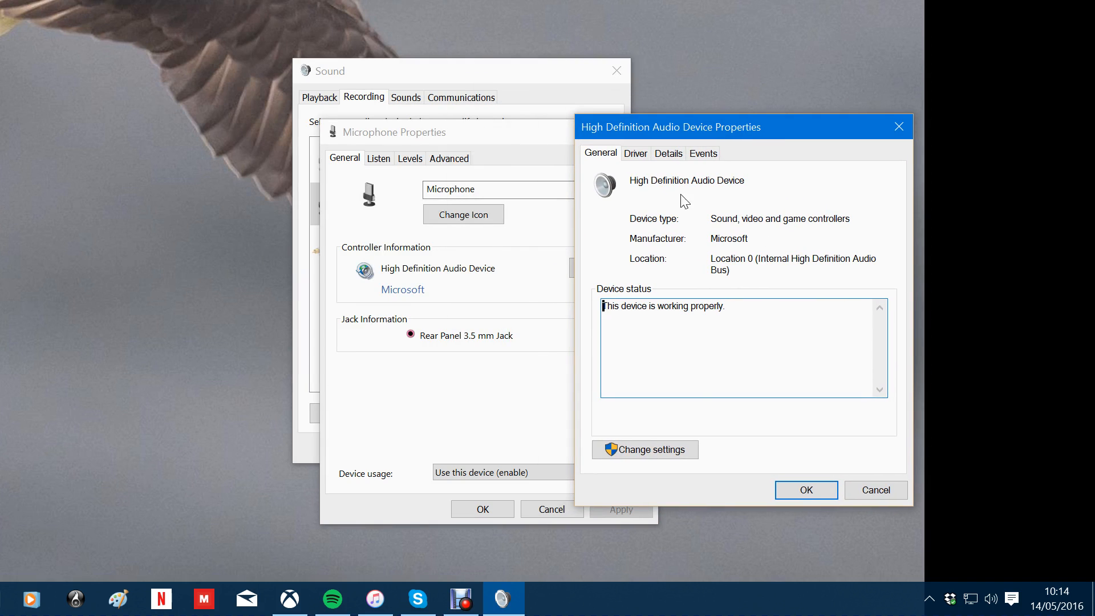
pyautogui.click(636, 153)
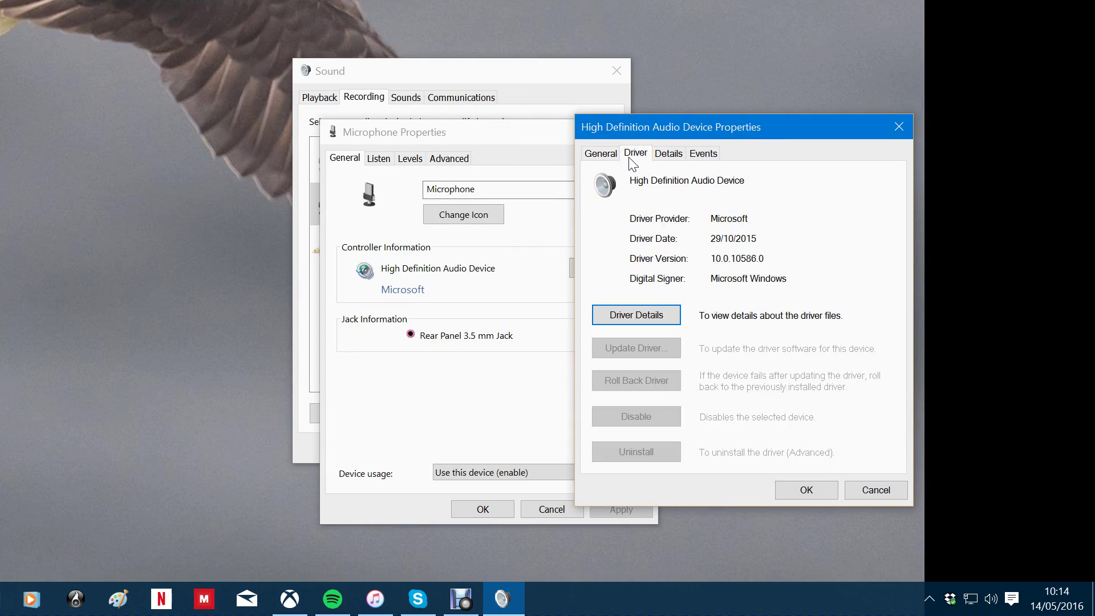
pyautogui.click(669, 153)
pyautogui.click(703, 153)
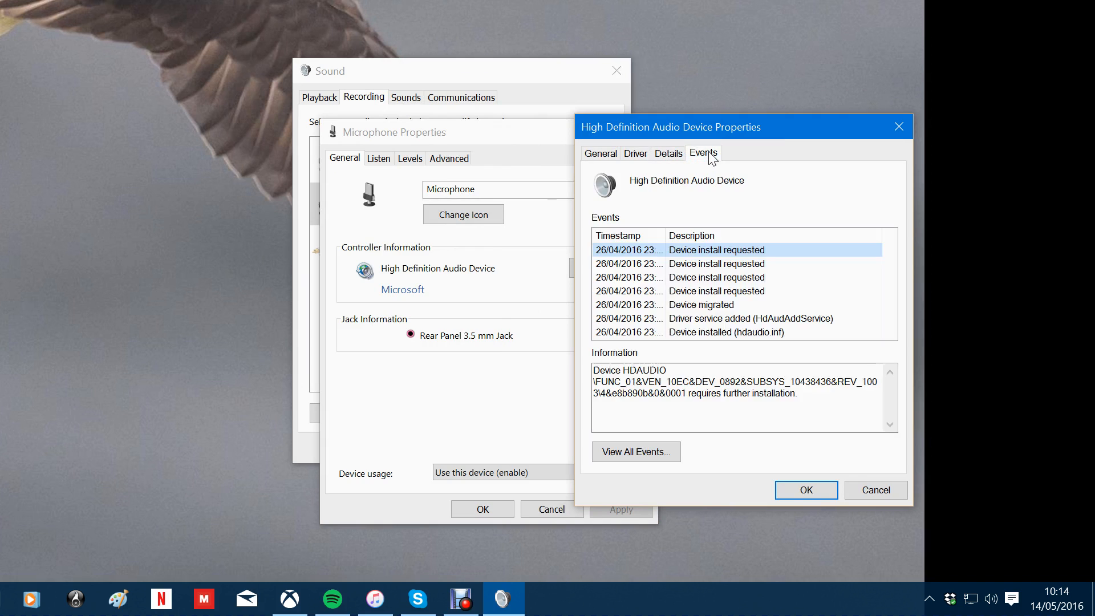
pyautogui.click(892, 490)
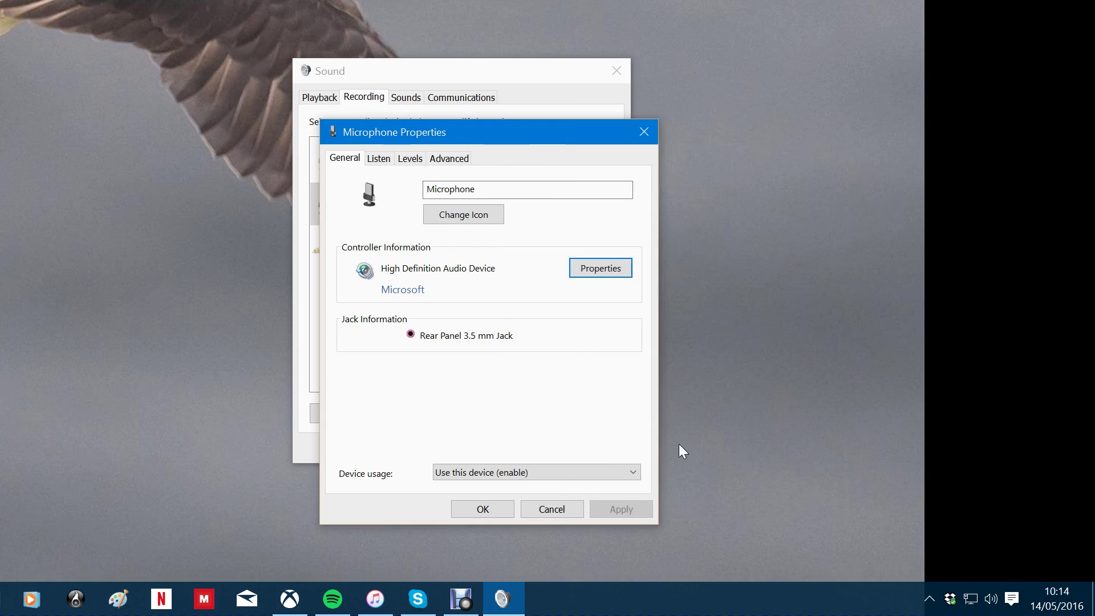
pyautogui.click(557, 511)
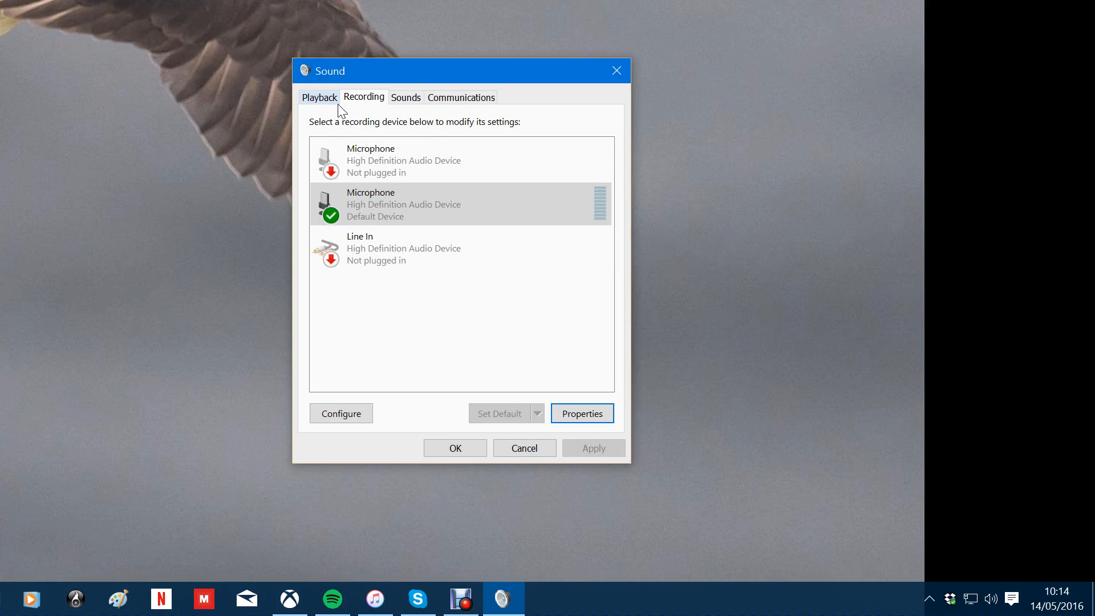
# - Enable Listen to this device, apply it, then untick it again
pyautogui.click(591, 419)
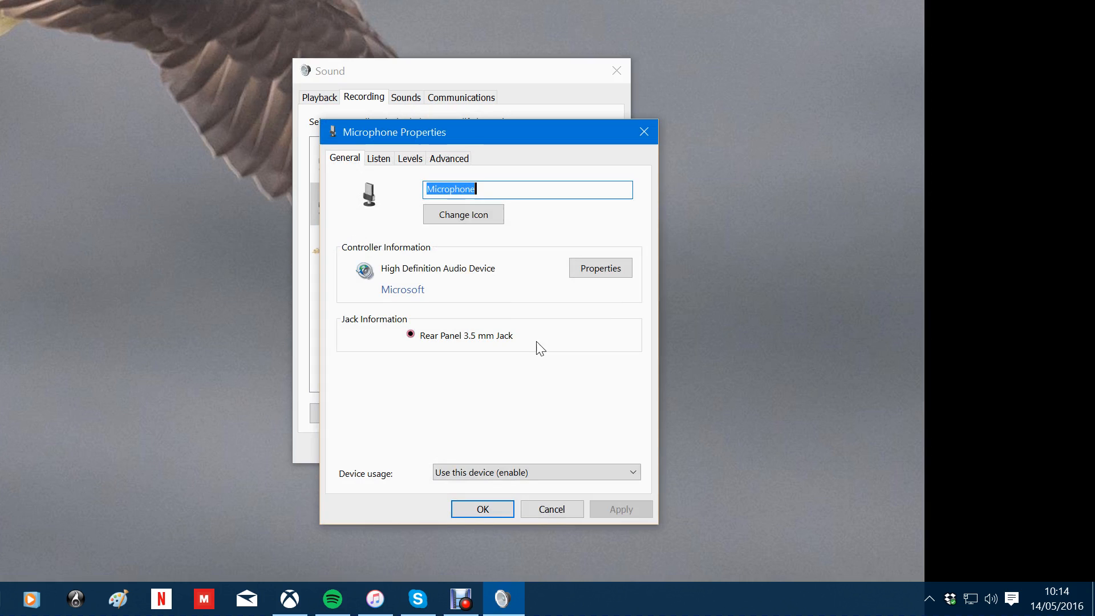
pyautogui.click(378, 159)
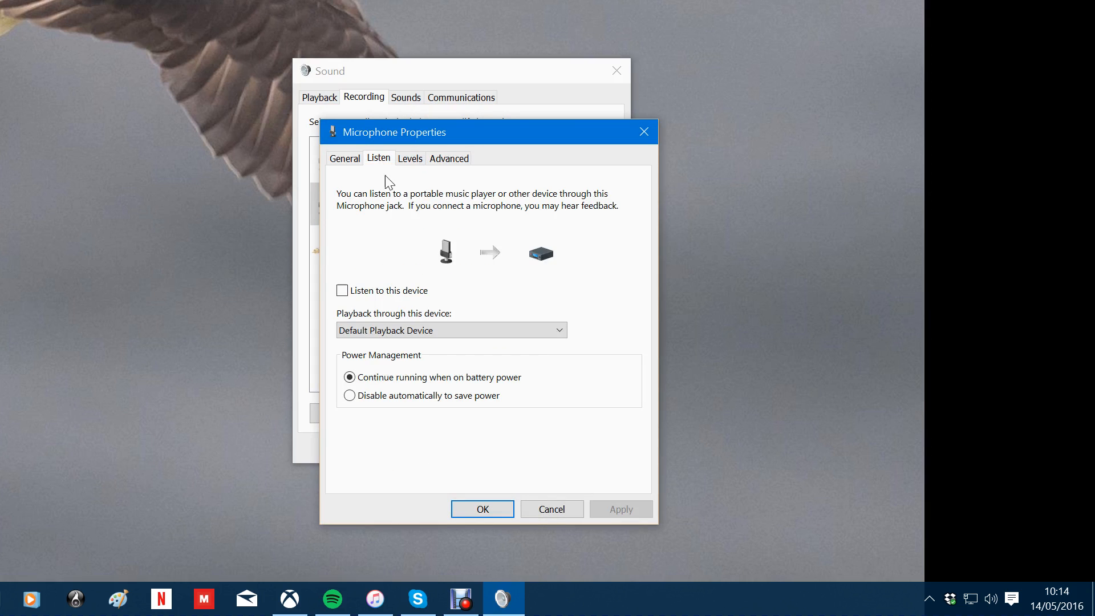
pyautogui.click(342, 290)
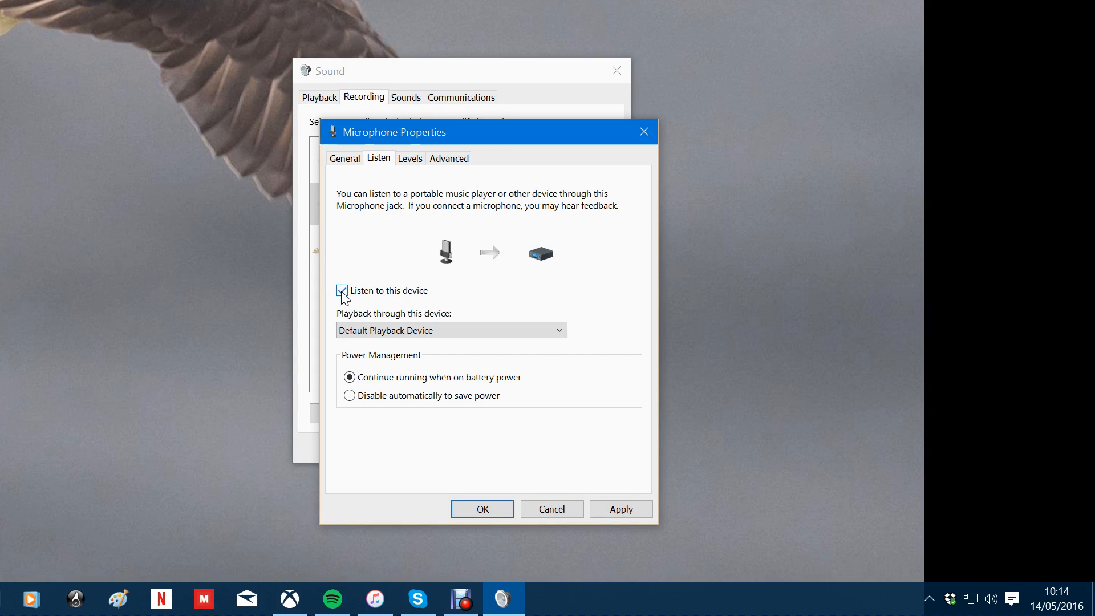
pyautogui.click(621, 509)
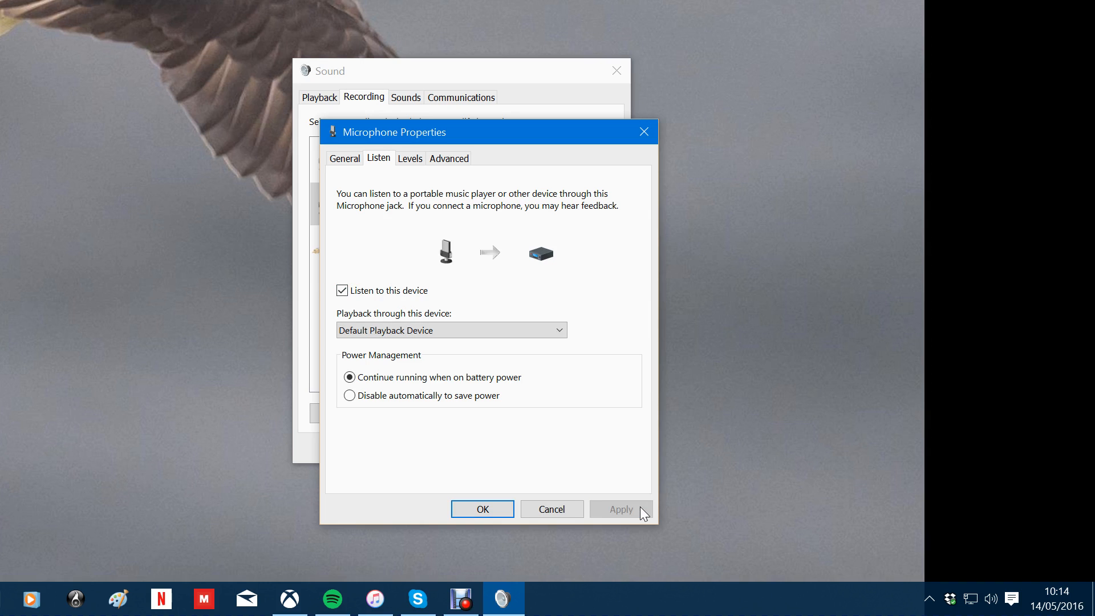
pyautogui.click(342, 291)
# - Review the Levels page, keeping the microphone input level at 100
pyautogui.click(410, 158)
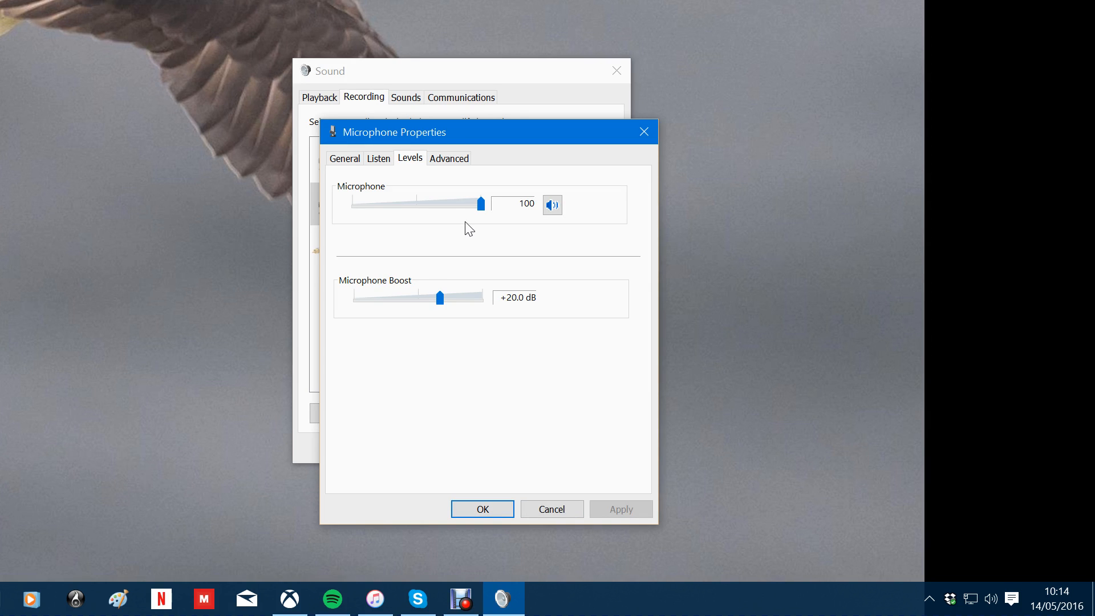
pyautogui.moveTo(497, 130); pyautogui.dragTo(797, 93)
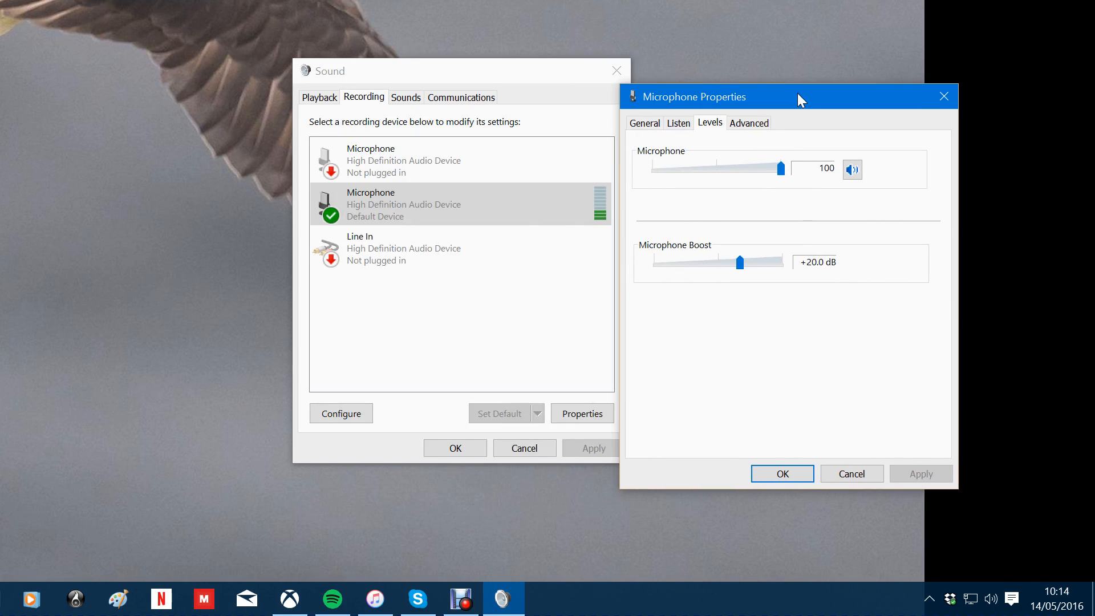
pyautogui.click(782, 169)
pyautogui.click(781, 170)
pyautogui.moveTo(781, 170)
pyautogui.mouseDown()
pyautogui.moveTo(668, 172)
pyautogui.moveTo(781, 170)
pyautogui.mouseUp()
# - Check the speaker volume, set Microphone Boost to +10 dB and confirm with OK
pyautogui.click(990, 599)
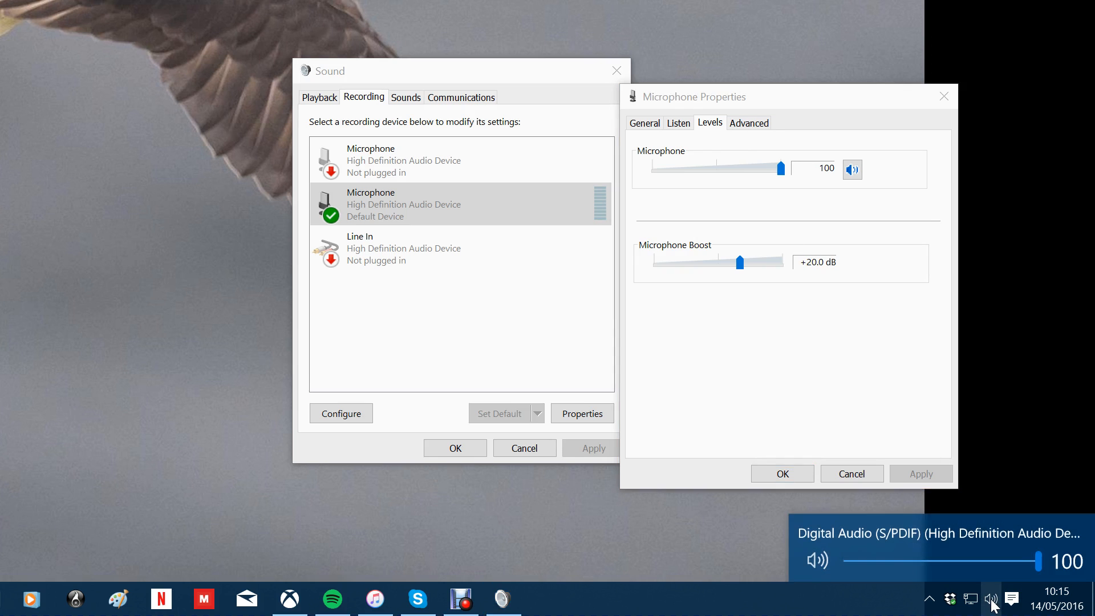
pyautogui.click(785, 355)
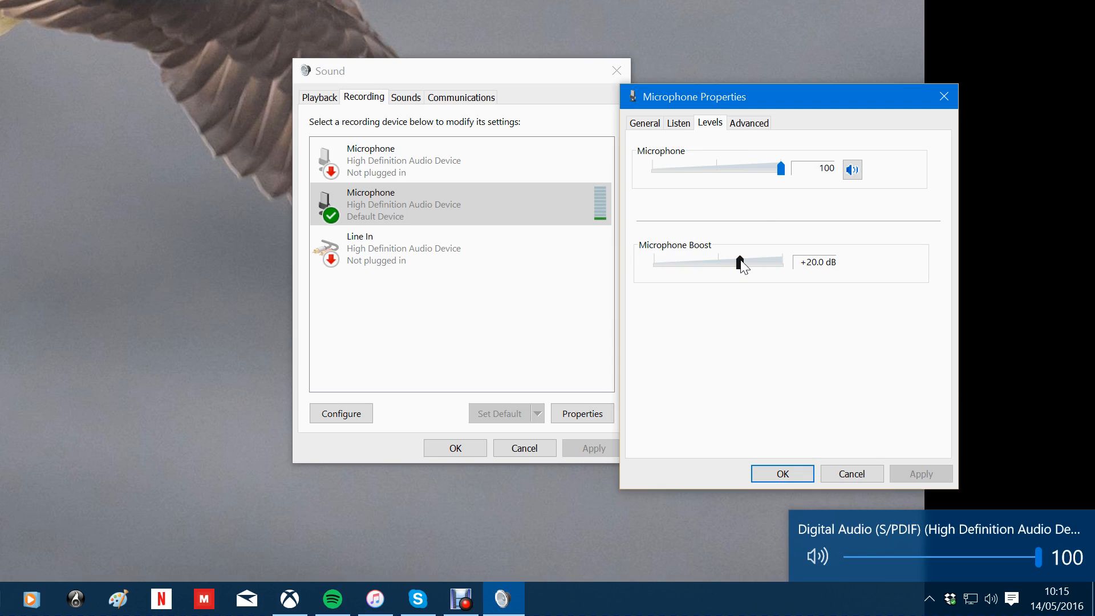
pyautogui.moveTo(741, 262); pyautogui.dragTo(696, 262)
pyautogui.click(727, 264)
pyautogui.moveTo(741, 263); pyautogui.dragTo(695, 262)
pyautogui.click(797, 470)
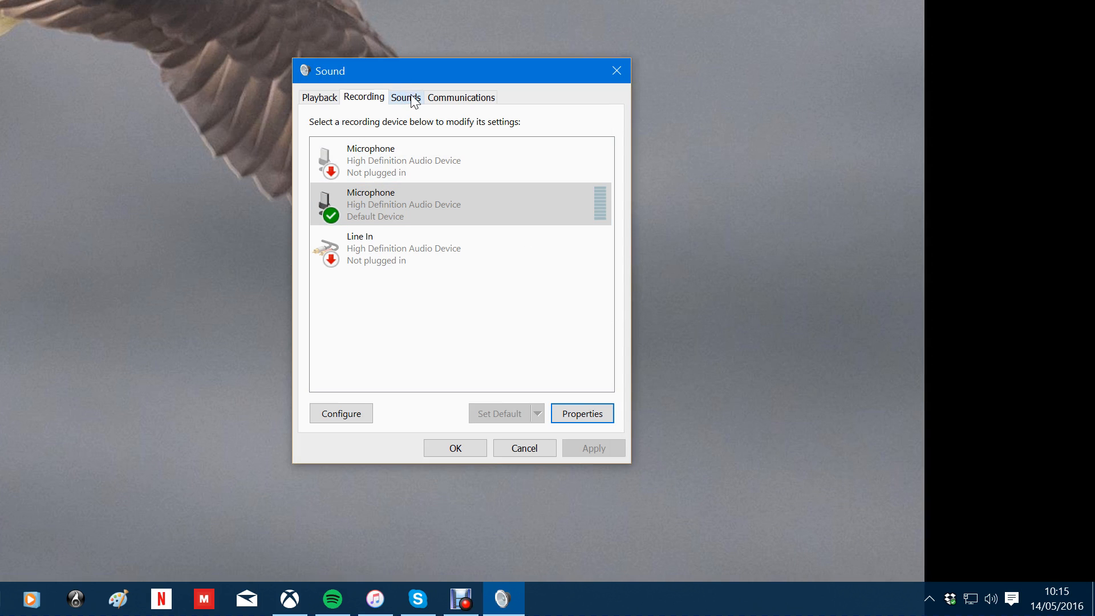
# - Review the Advanced Default Format list, keeping 2 channel, 16 bit, 44100 Hz
pyautogui.click(477, 198)
pyautogui.doubleClick(478, 199)
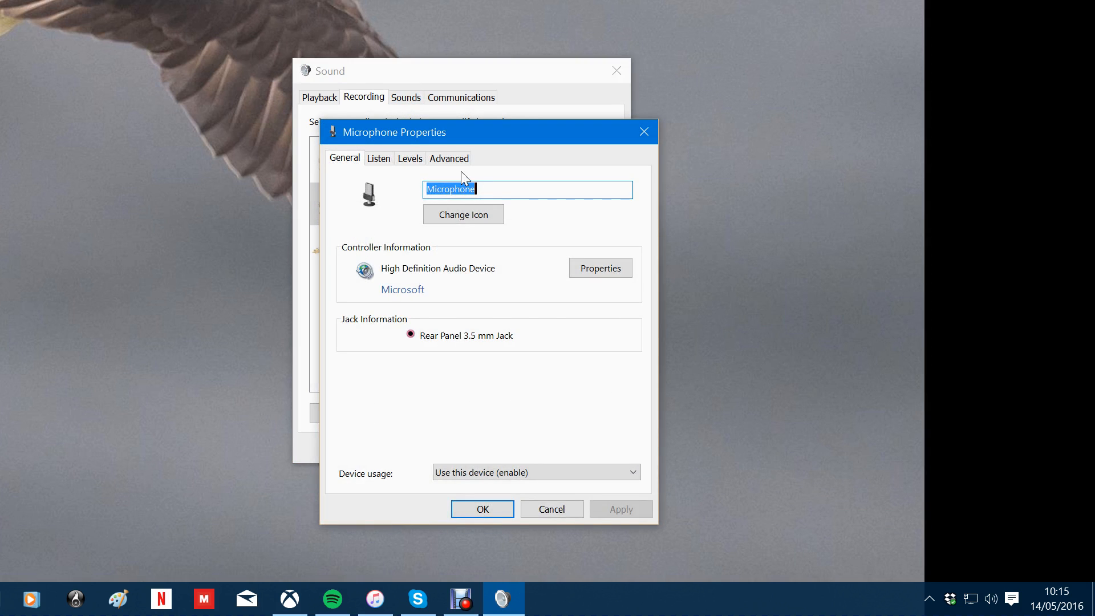
pyautogui.click(450, 159)
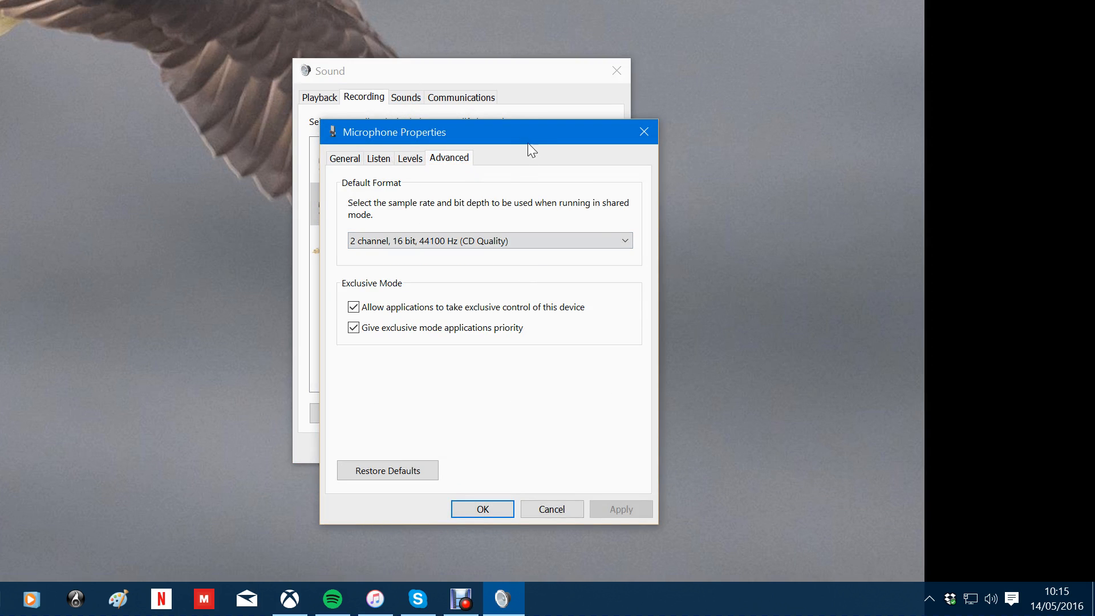
pyautogui.moveTo(531, 130); pyautogui.dragTo(731, 75)
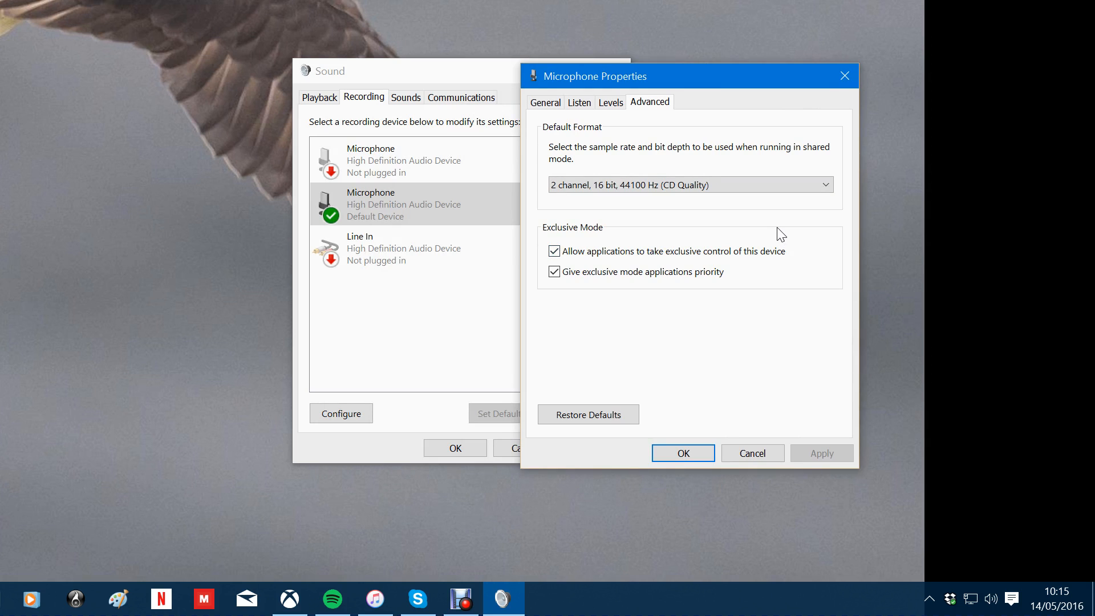
pyautogui.click(726, 185)
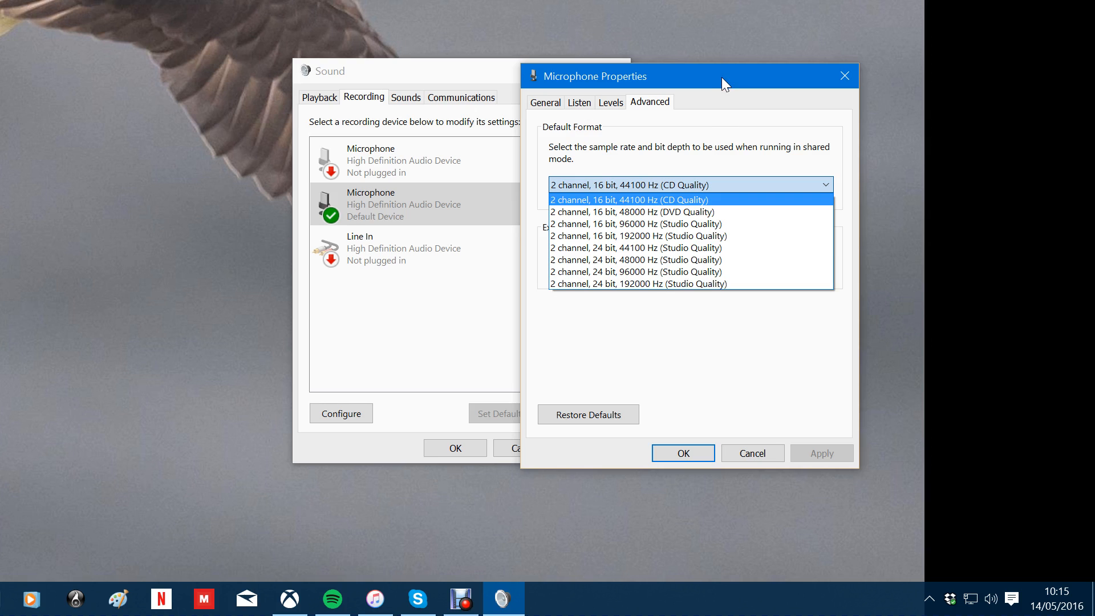
pyautogui.click(741, 77)
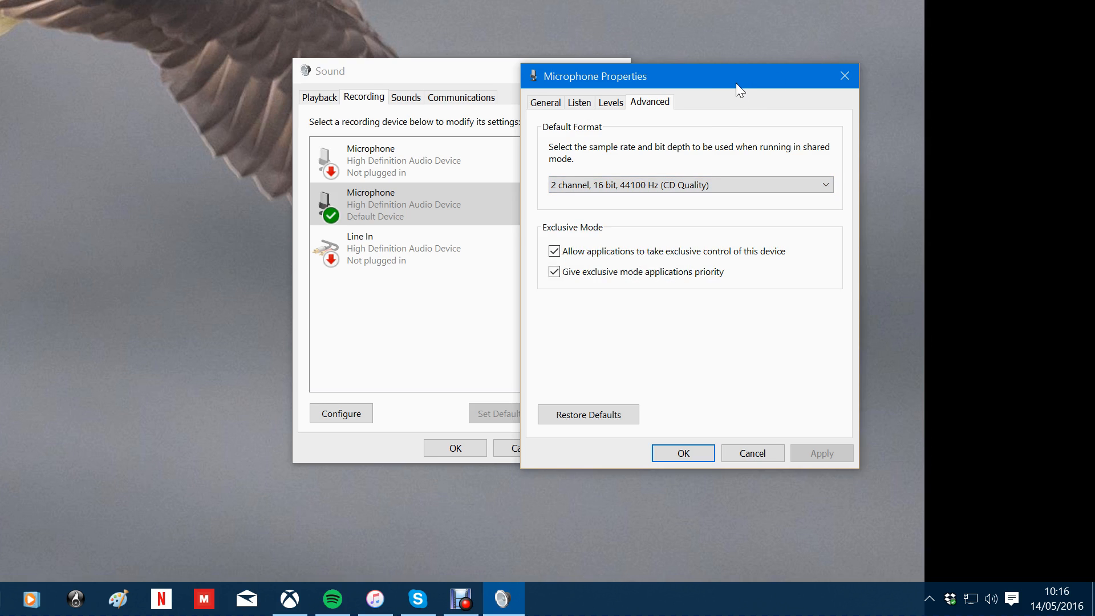
# - Move the properties window aside and close it with OK
pyautogui.moveTo(736, 79); pyautogui.dragTo(814, 30)
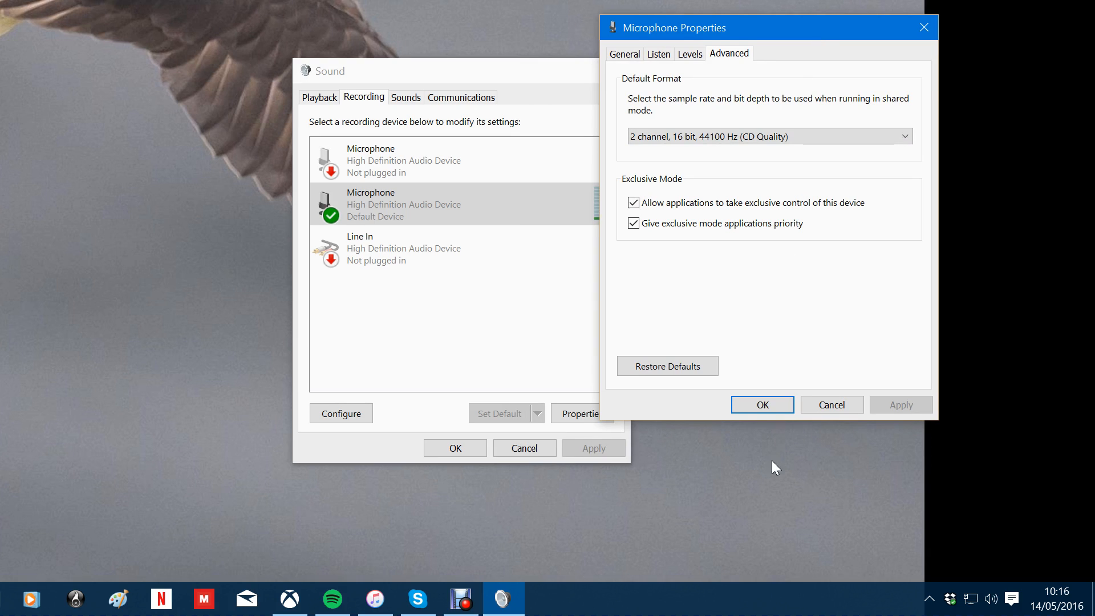
pyautogui.click(750, 405)
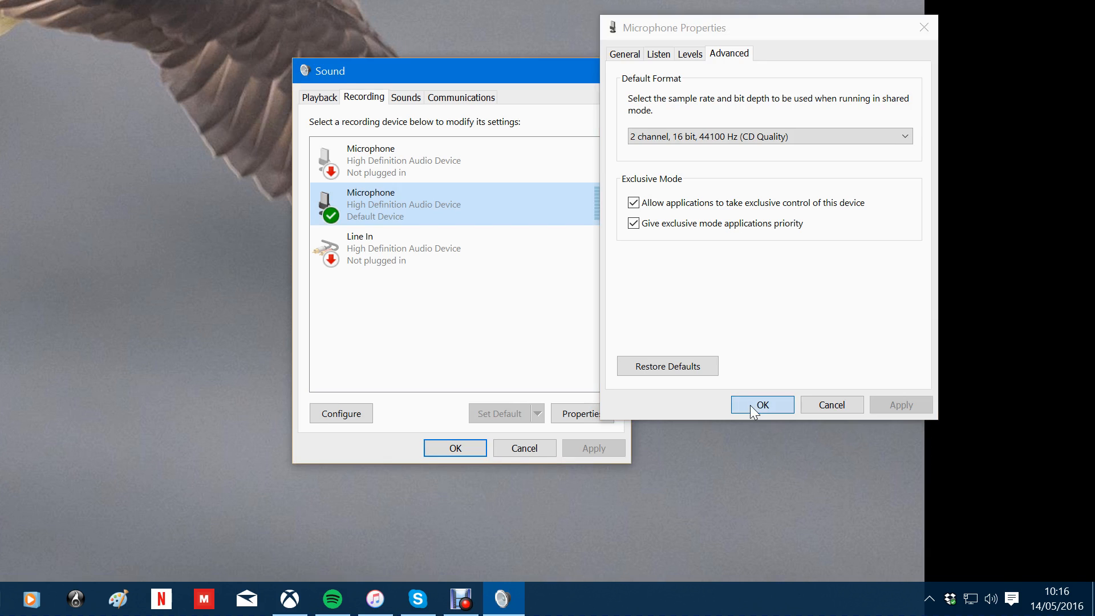